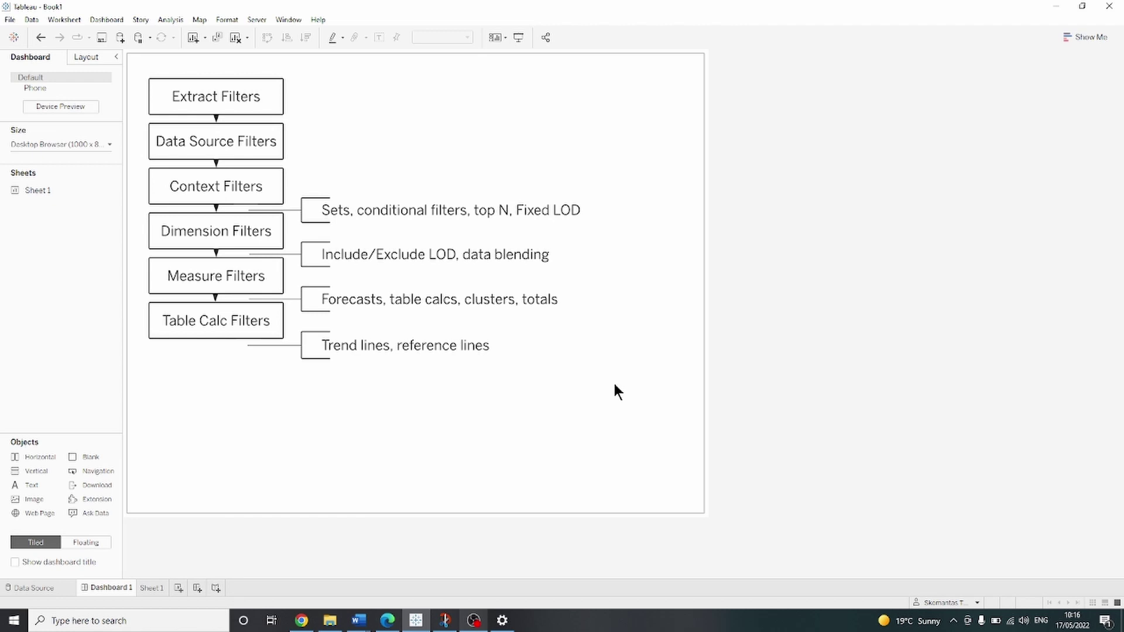
- On Sheet 1, build a filled map of US states labelled with SUM(Sales)
{"action": "left_click", "coordinate": [146, 587]}
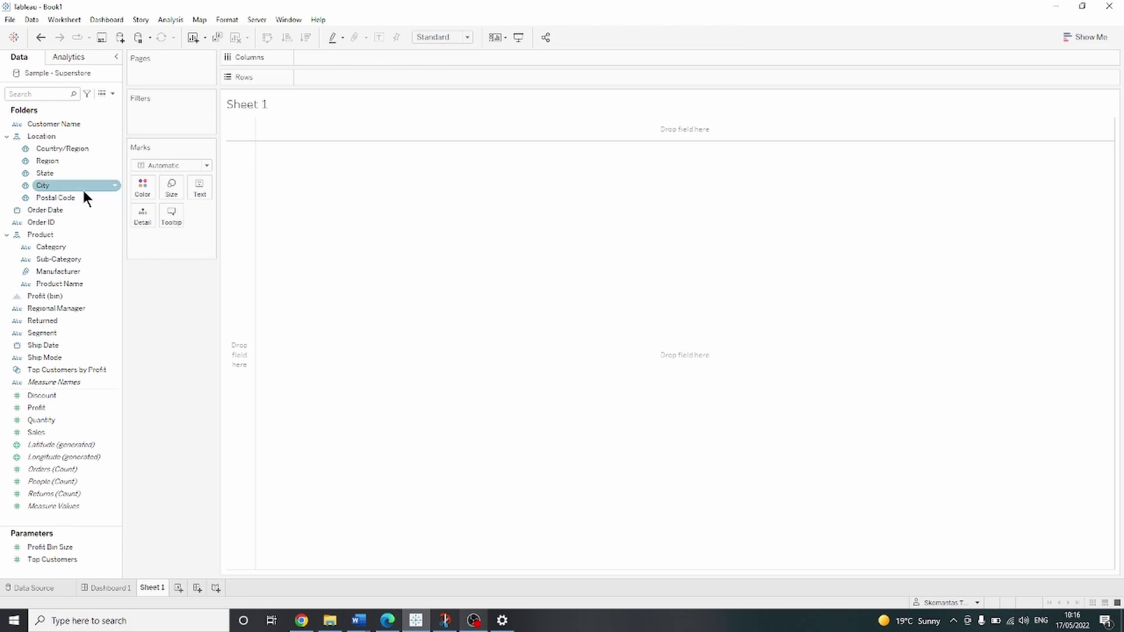
{"action": "left_click_drag", "start_coordinate": [57, 172], "coordinate": [374, 268]}
{"action": "left_click", "coordinate": [187, 164]}
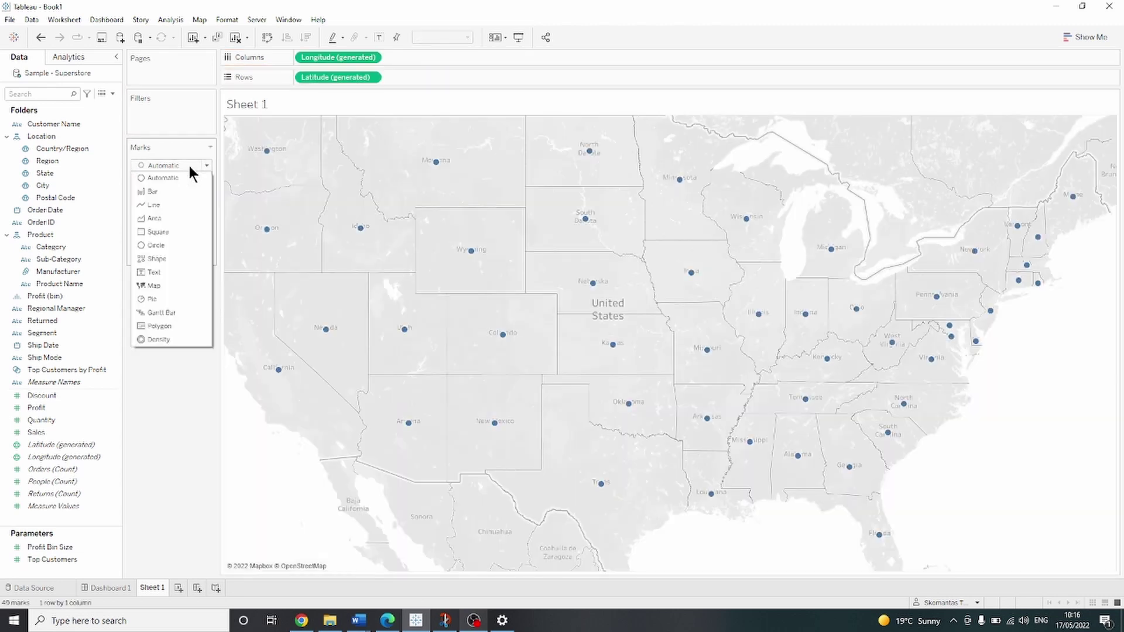
{"action": "left_click", "coordinate": [183, 285]}
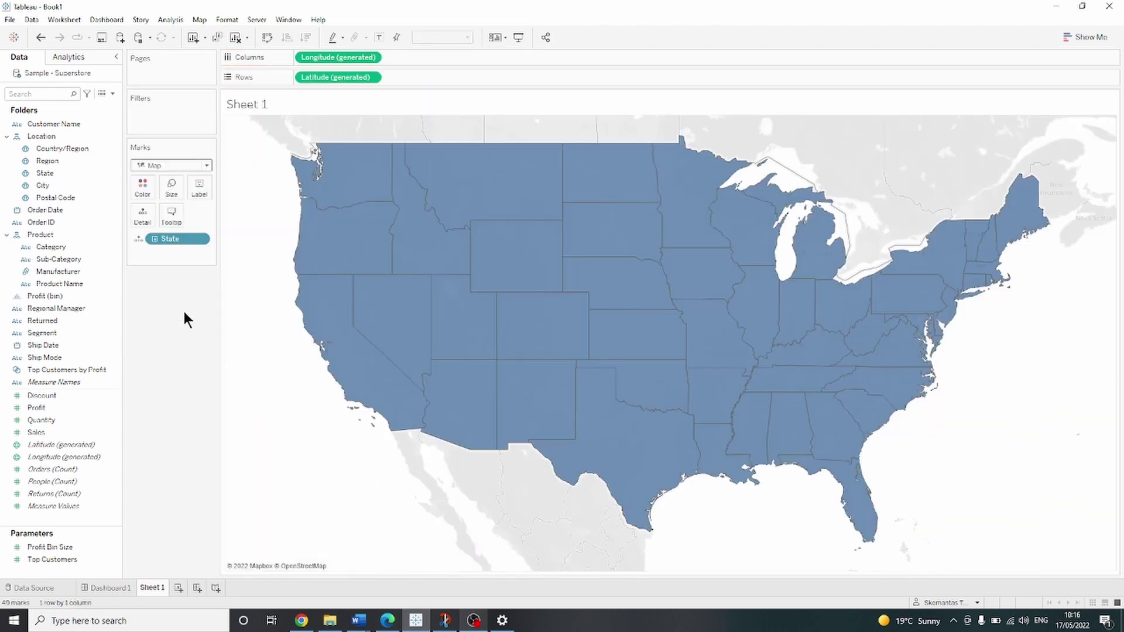
{"action": "left_click", "coordinate": [100, 421]}
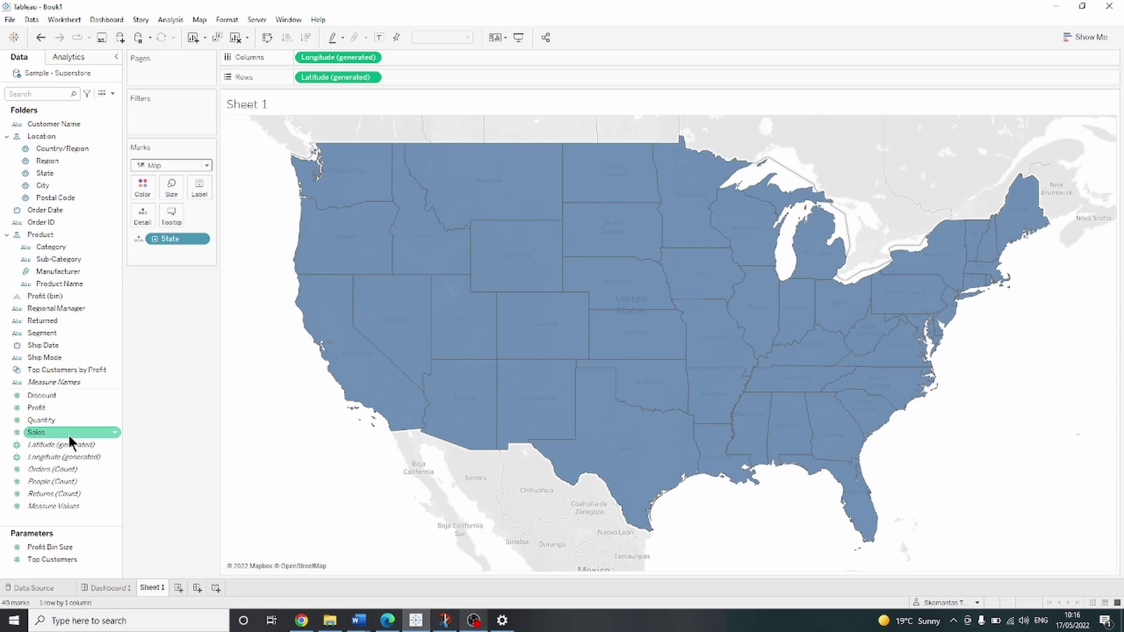
{"action": "left_click_drag", "start_coordinate": [68, 435], "coordinate": [200, 190]}
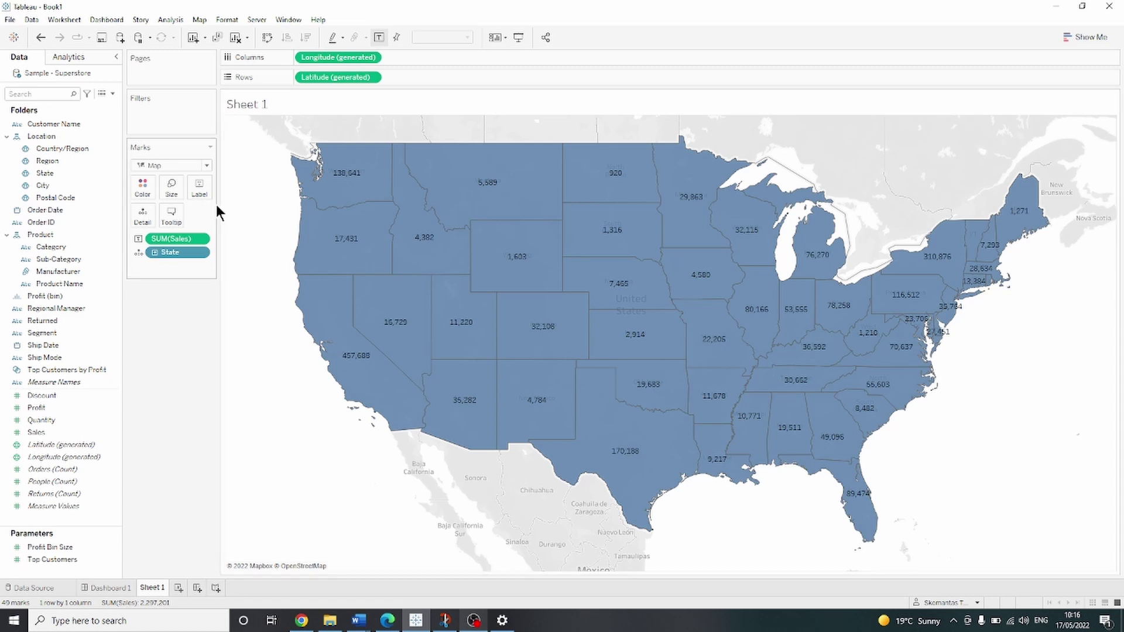
- Make the state sales labels font size 12 and bold
{"action": "left_click", "coordinate": [199, 187]}
{"action": "left_click", "coordinate": [301, 264]}
{"action": "left_click", "coordinate": [263, 296]}
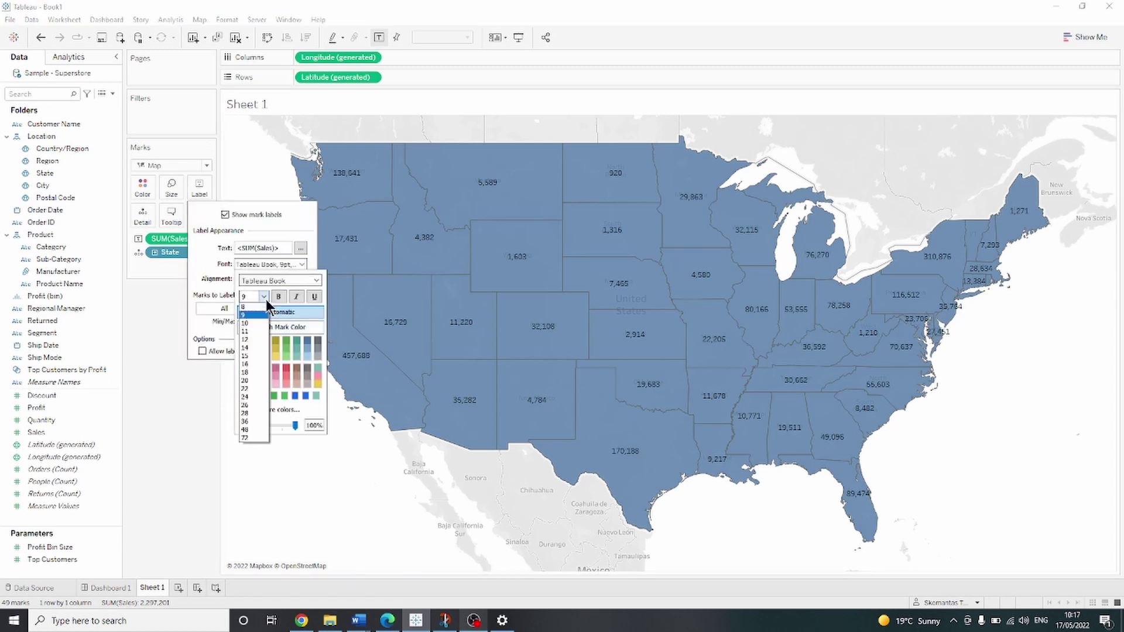
{"action": "left_click", "coordinate": [251, 345]}
{"action": "left_click", "coordinate": [278, 296]}
{"action": "left_click", "coordinate": [160, 451]}
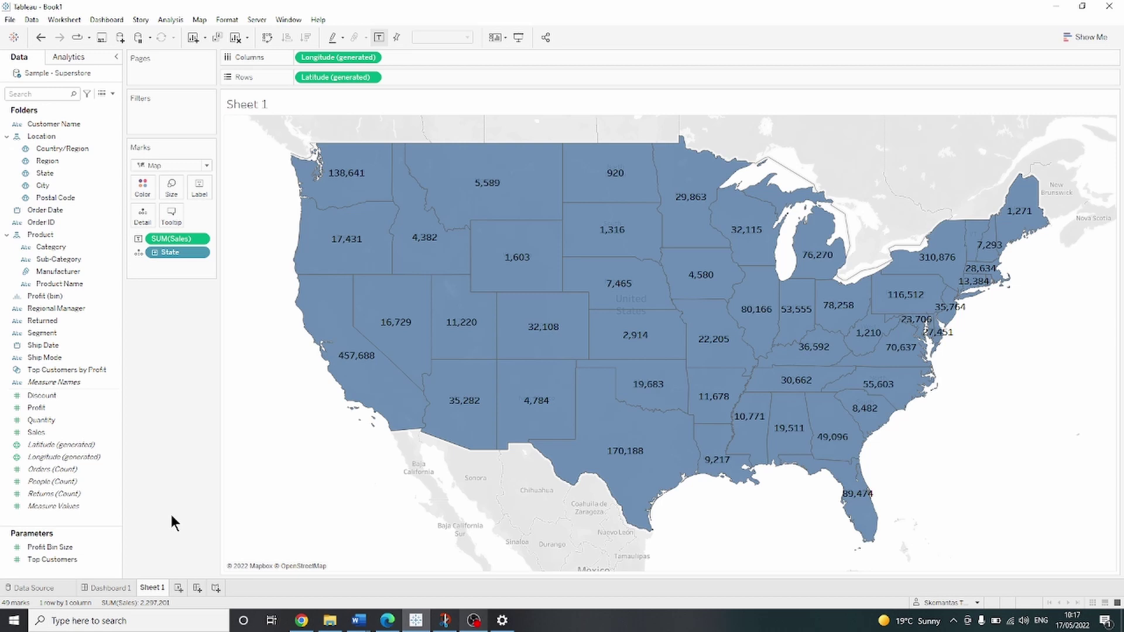
- Colour the states by Region, glance at Dashboard 1, then return to Sheet 1
{"action": "left_click_drag", "start_coordinate": [57, 160], "coordinate": [141, 187]}
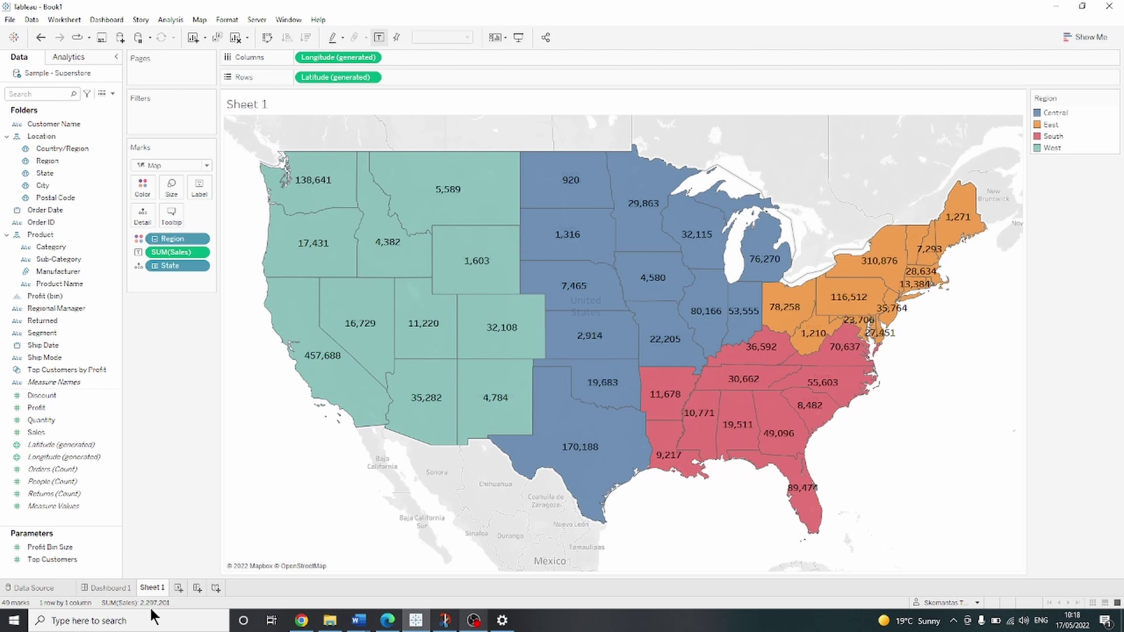
{"action": "left_click", "coordinate": [117, 584]}
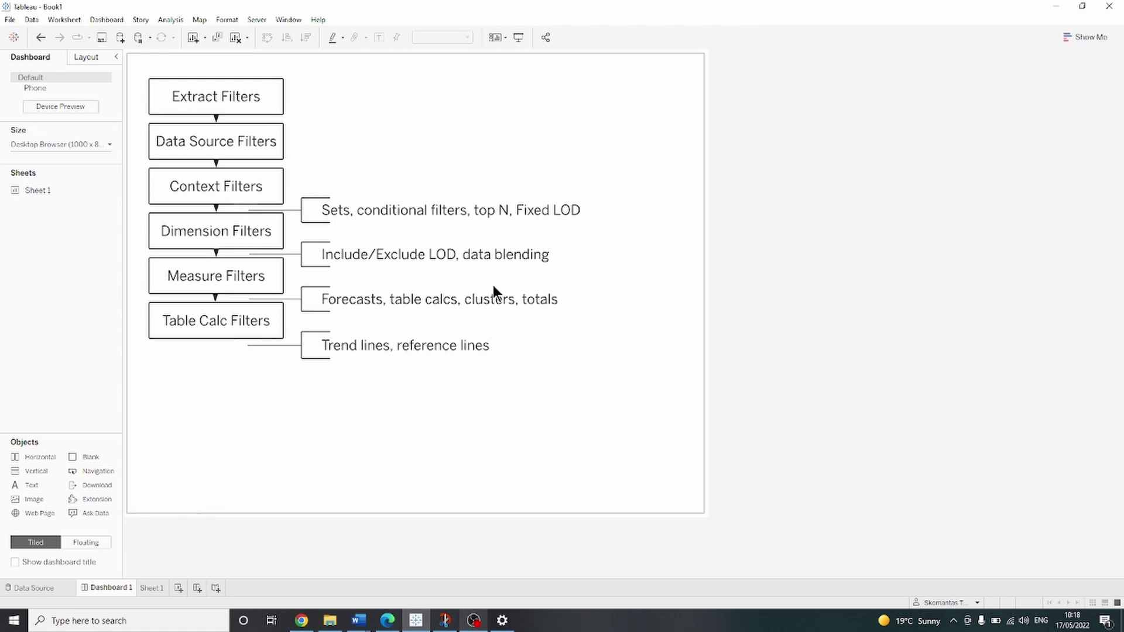
{"action": "left_click", "coordinate": [155, 587]}
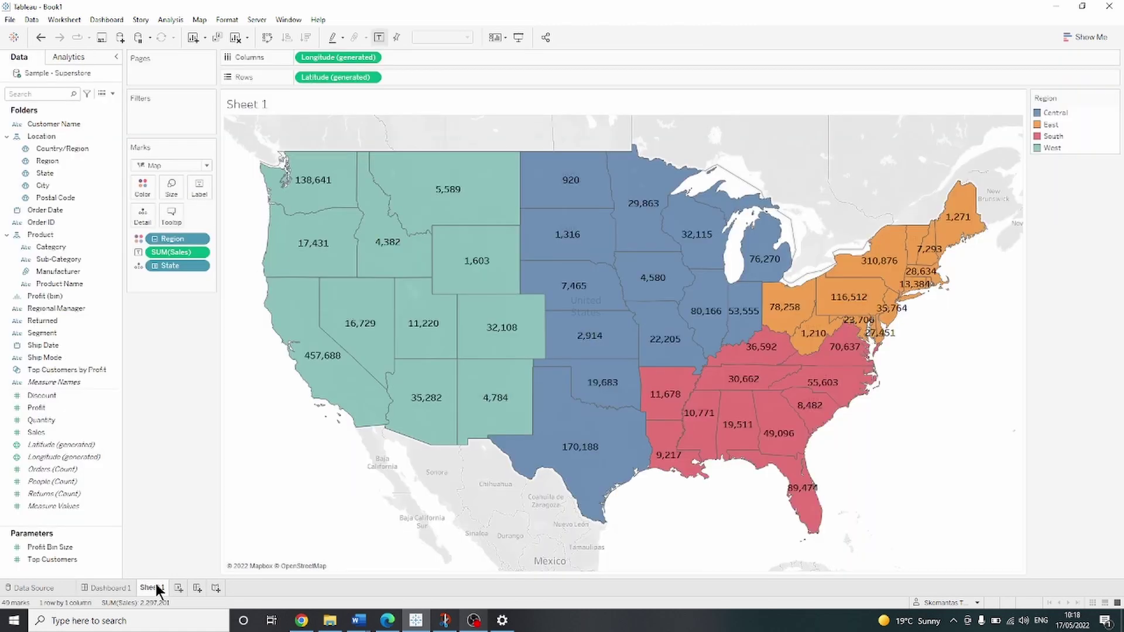
- Start a new calculated field named FIXED LOD
{"action": "left_click", "coordinate": [113, 94]}
{"action": "left_click", "coordinate": [104, 105]}
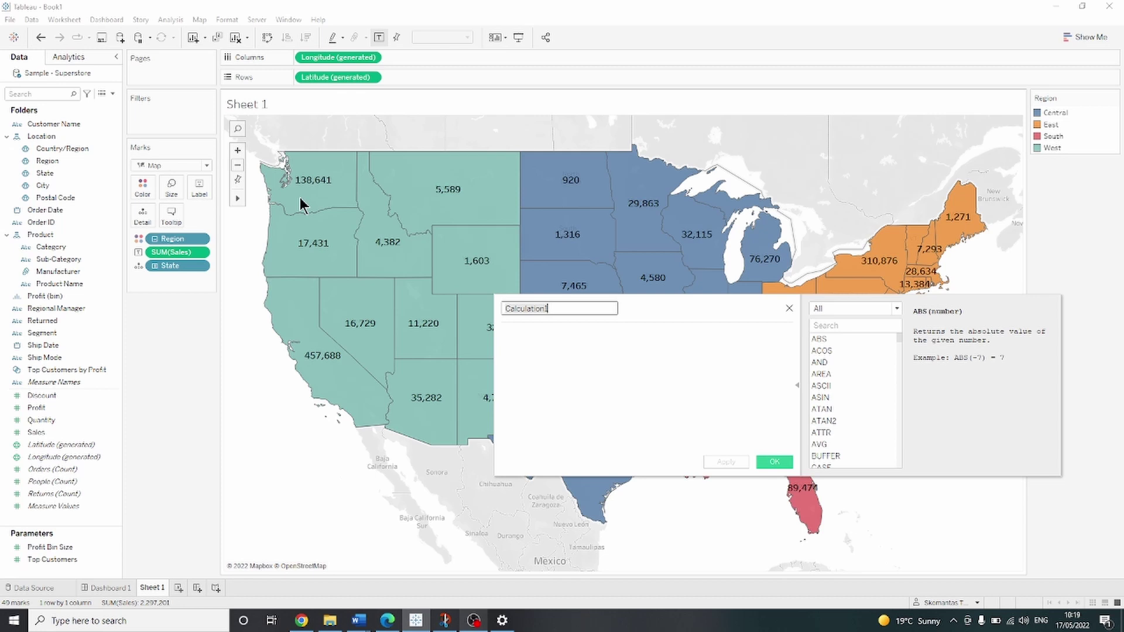
{"action": "type", "text": "FIXED LOD"}
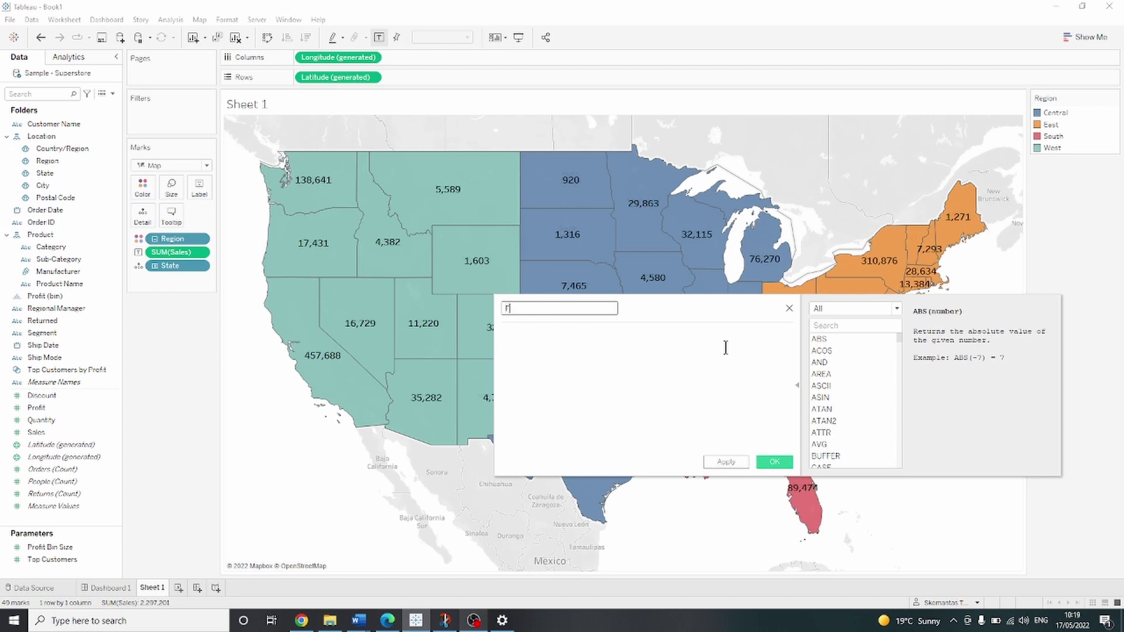
- Enter the formula { FIXED [Region] : SUM([Sales]) } and save the field
{"action": "left_click", "coordinate": [726, 348]}
{"action": "type", "text": "{ FIXED"}
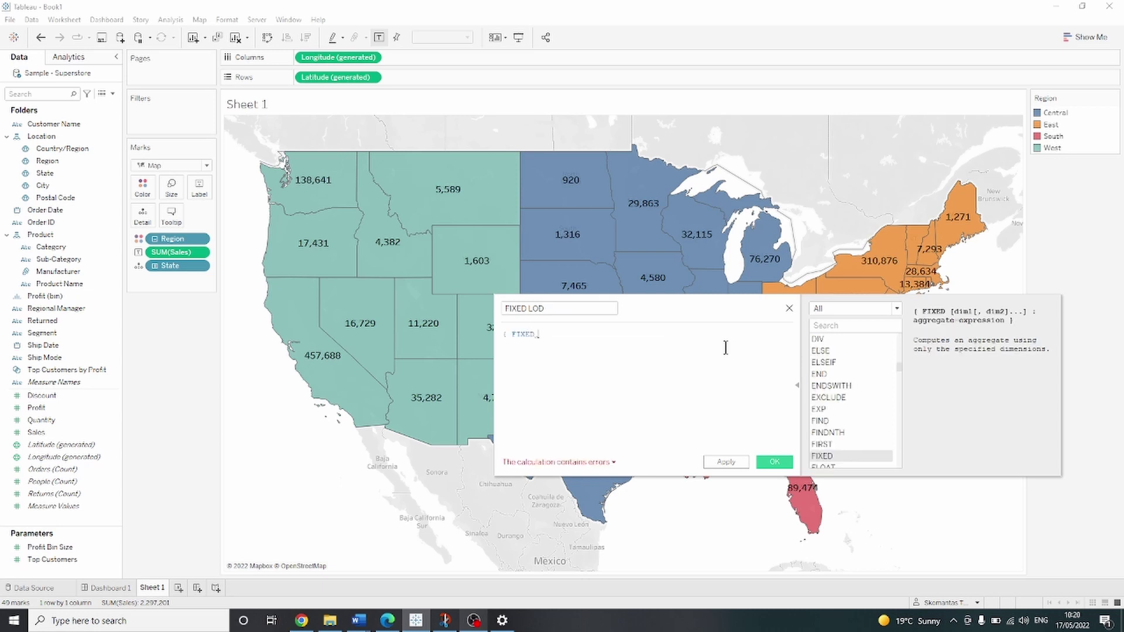
{"action": "type", "text": " [Reg"}
{"action": "key", "text": "Return"}
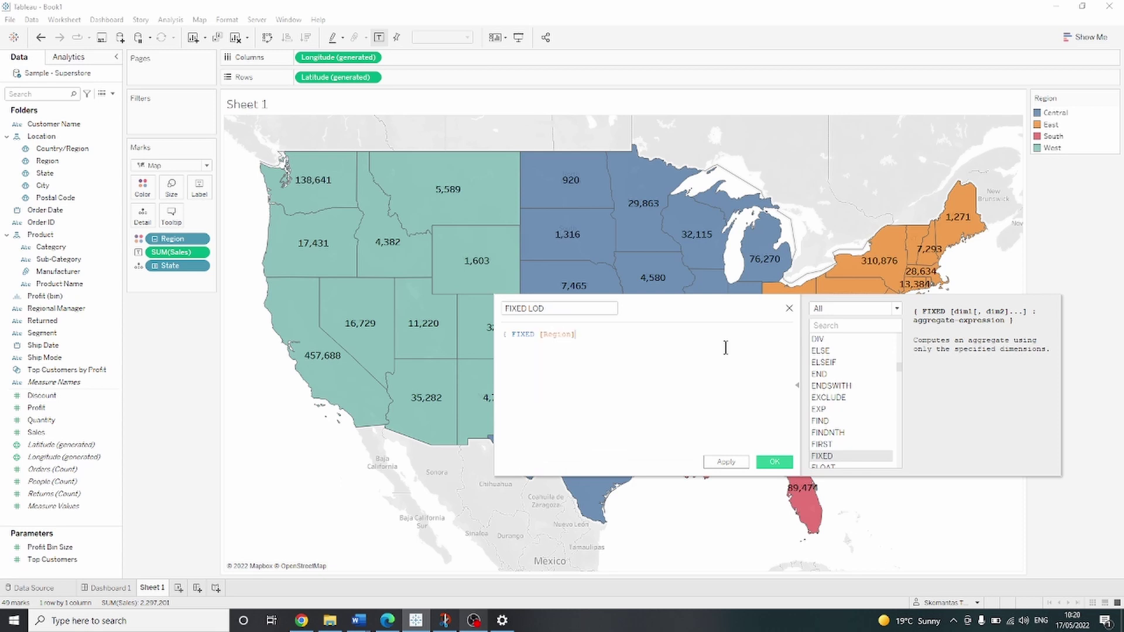
{"action": "type", "text": ":"}
{"action": "type", "text": " :"}
{"action": "type", "text": "s"}
{"action": "type", "text": "um"}
{"action": "key", "text": "Return"}
{"action": "type", "text": "SAL"}
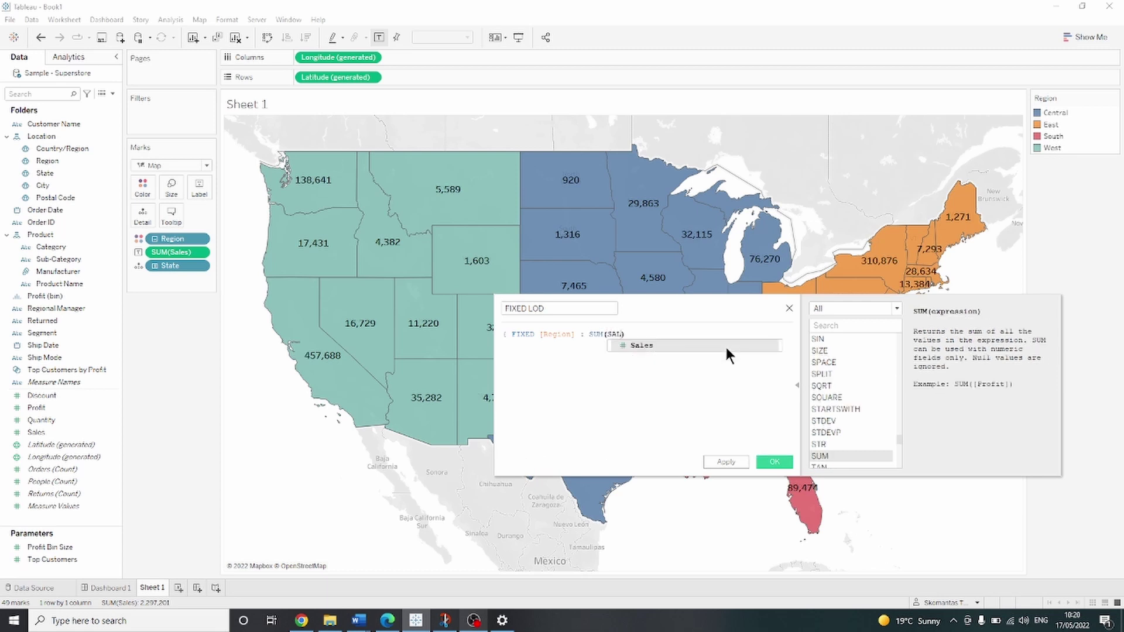
{"action": "left_click", "coordinate": [726, 349]}
{"action": "type", "text": "}"}
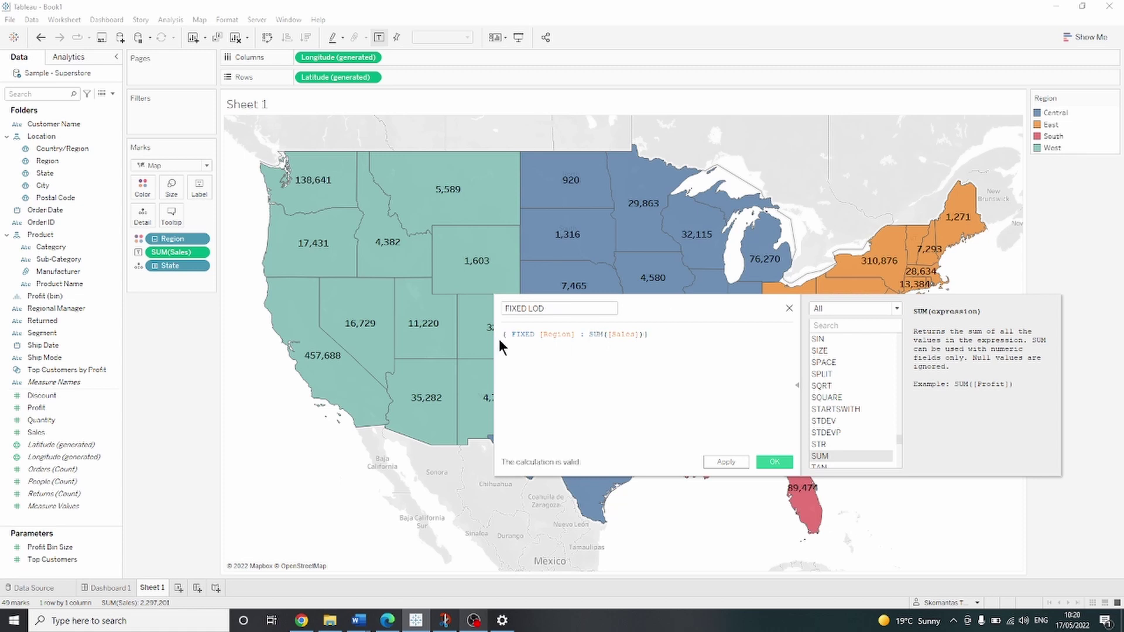
{"action": "left_click_drag", "start_coordinate": [503, 334], "coordinate": [639, 333]}
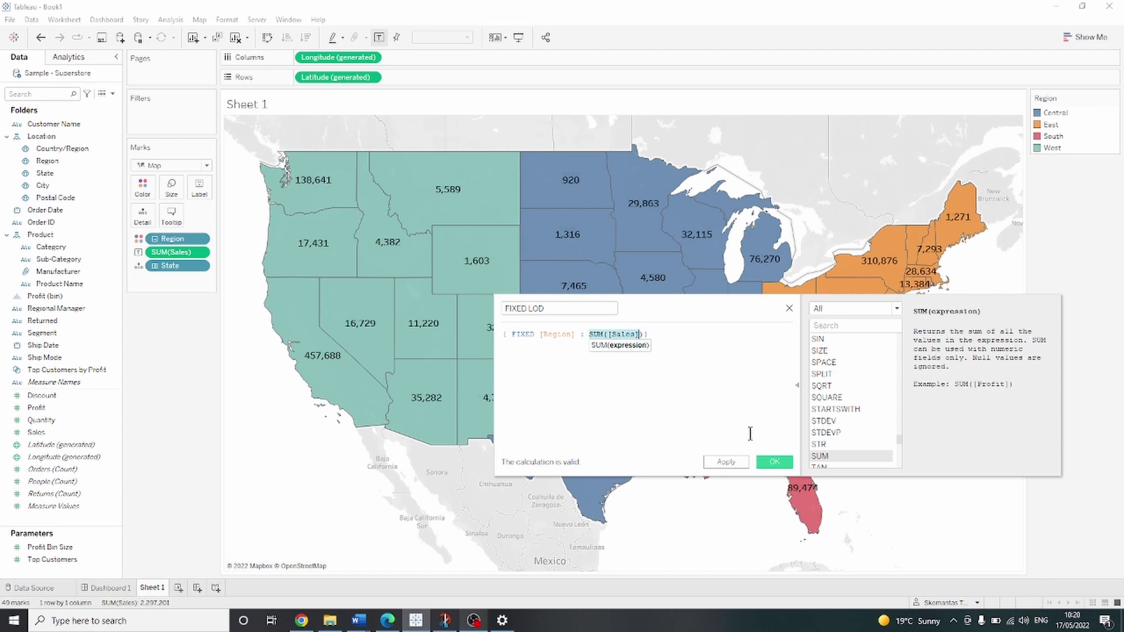
{"action": "left_click", "coordinate": [774, 461]}
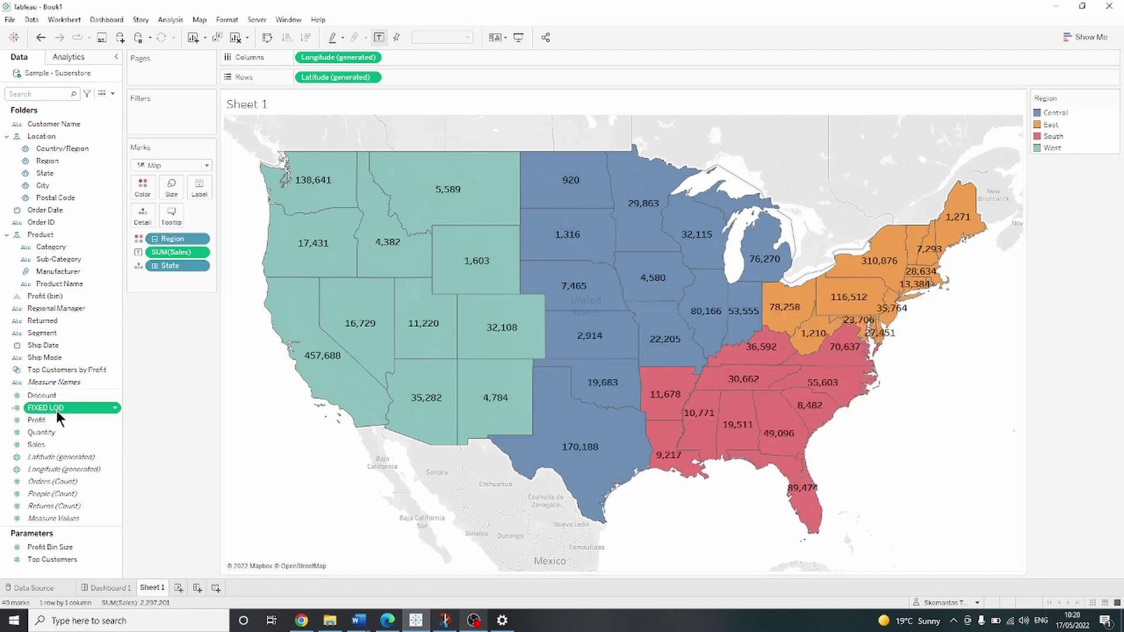
- Add FIXED LOD to the labels so each state shows its region total, e.g. 725,458 for West
{"action": "left_click_drag", "start_coordinate": [59, 417], "coordinate": [204, 193]}
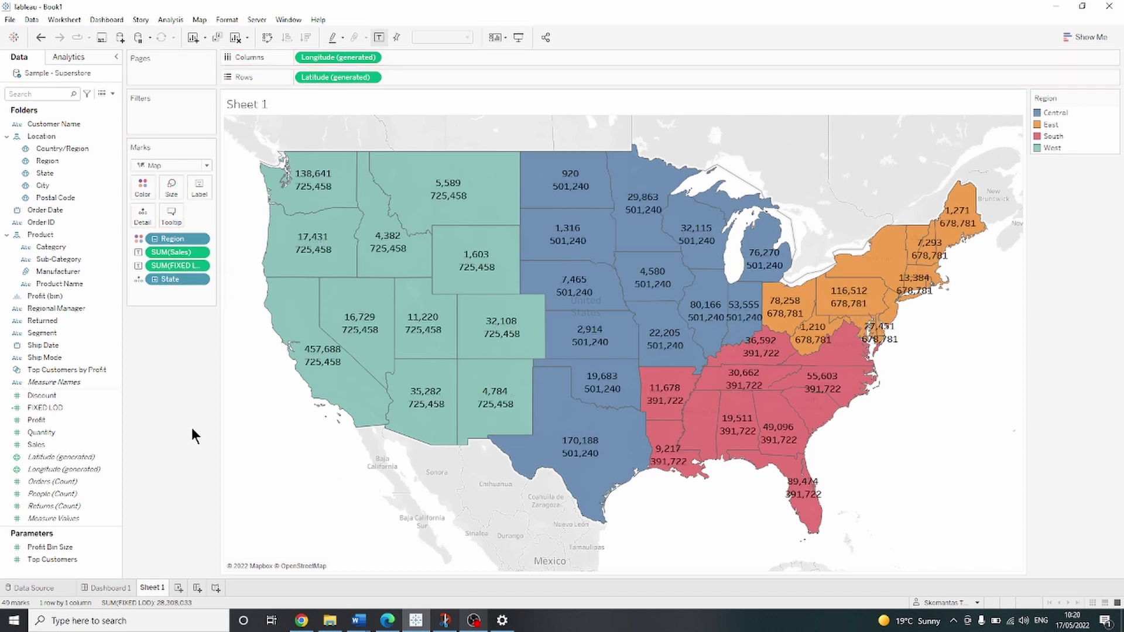
{"action": "mouse_move", "coordinate": [399, 268]}
{"action": "mouse_move", "coordinate": [112, 590]}
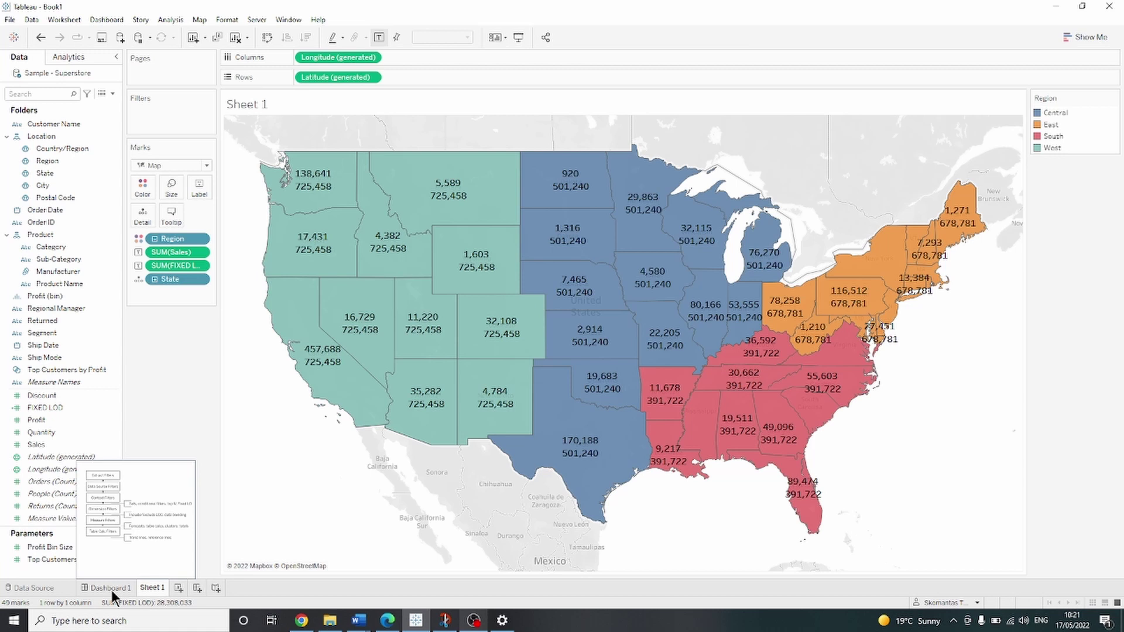
{"action": "left_click", "coordinate": [111, 588]}
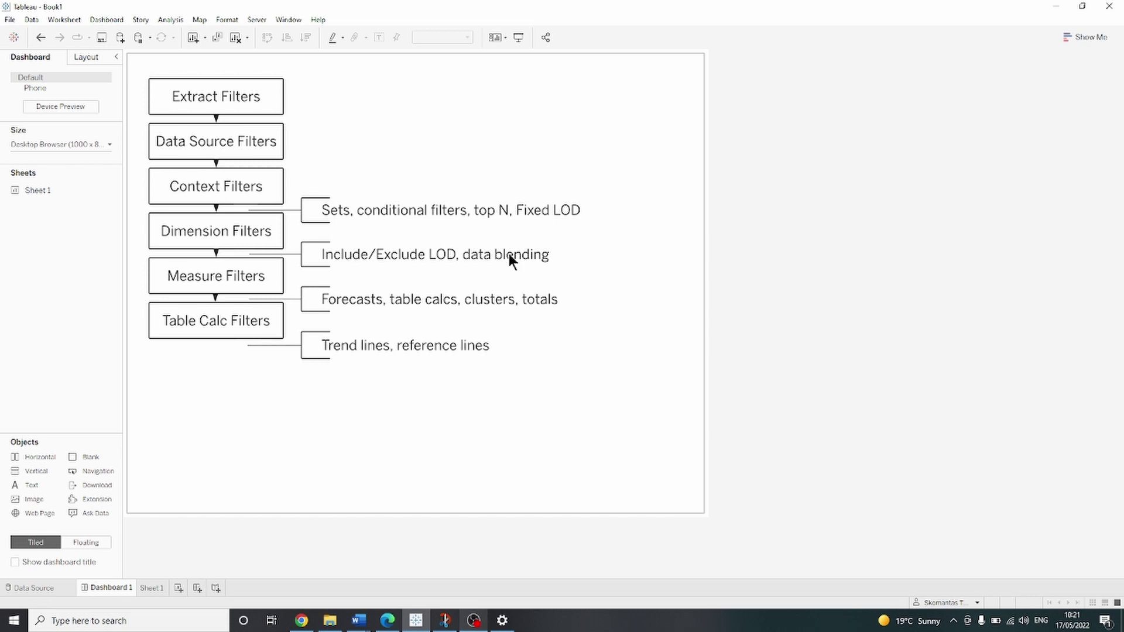
{"action": "left_click", "coordinate": [151, 588]}
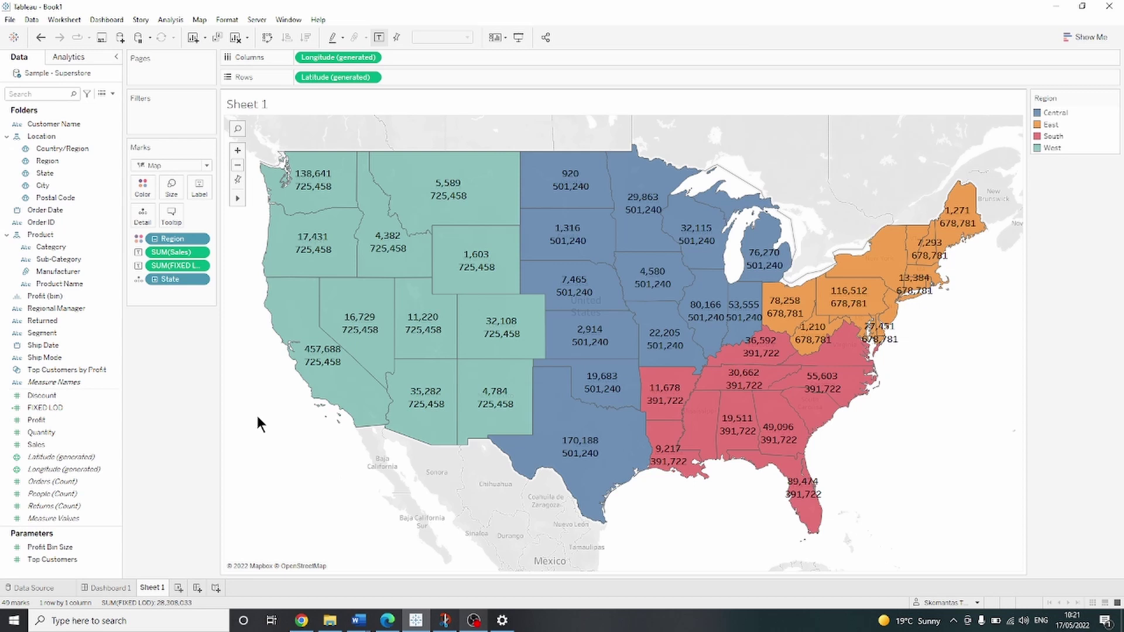